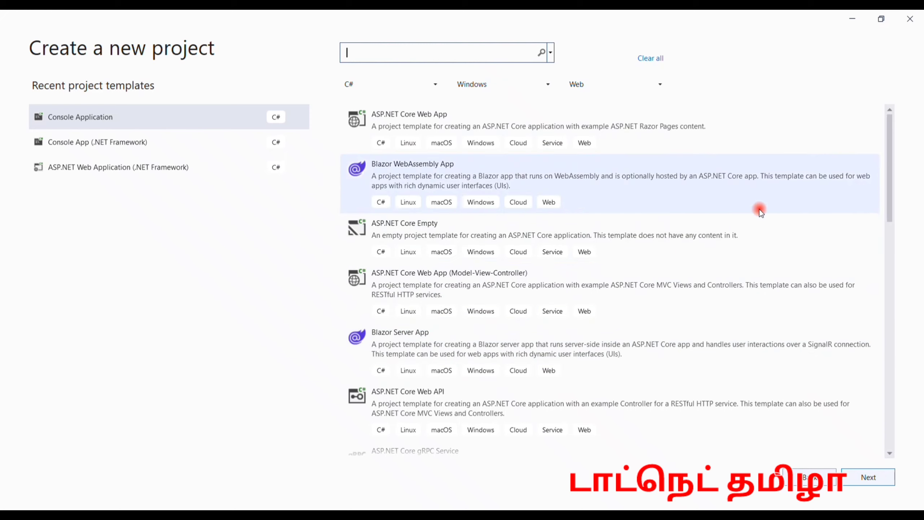
Choose the ASP.NET Web Application (.NET Framework) template for the new project and continue to its configuration.
left_click(890, 263)
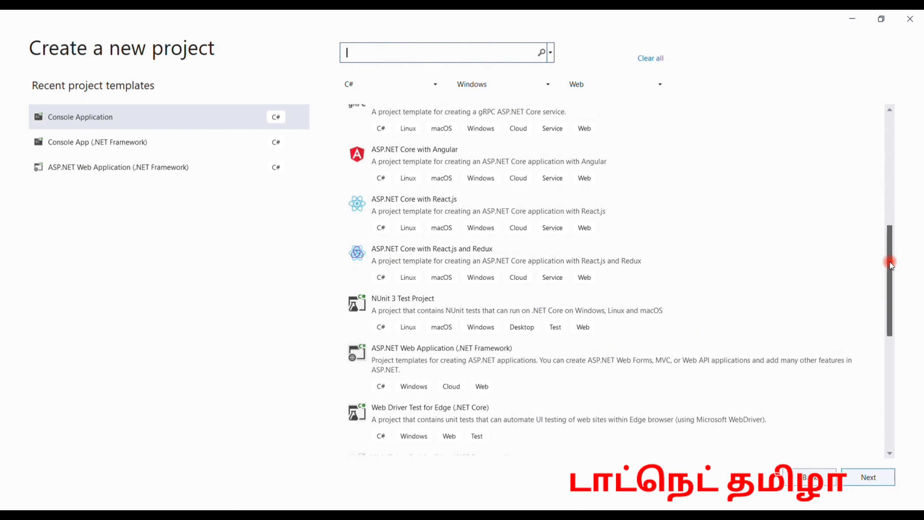
left_click(459, 353)
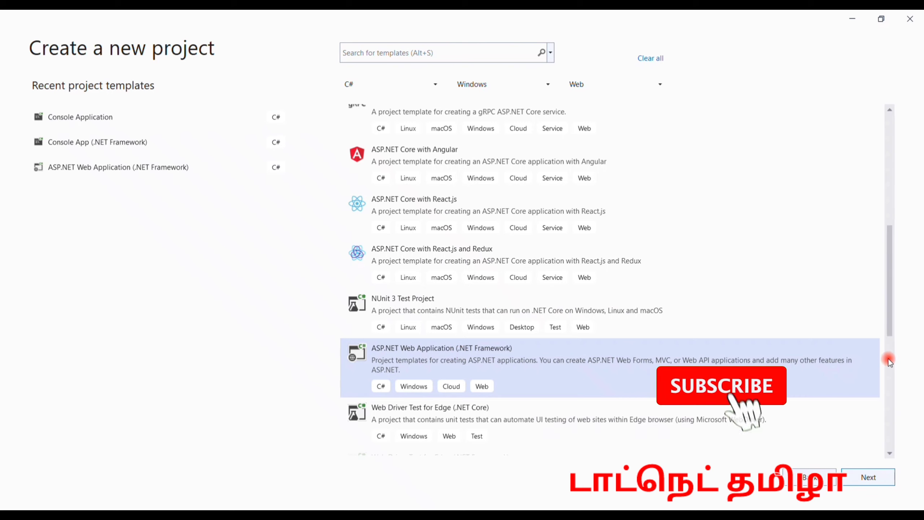
left_click(888, 358)
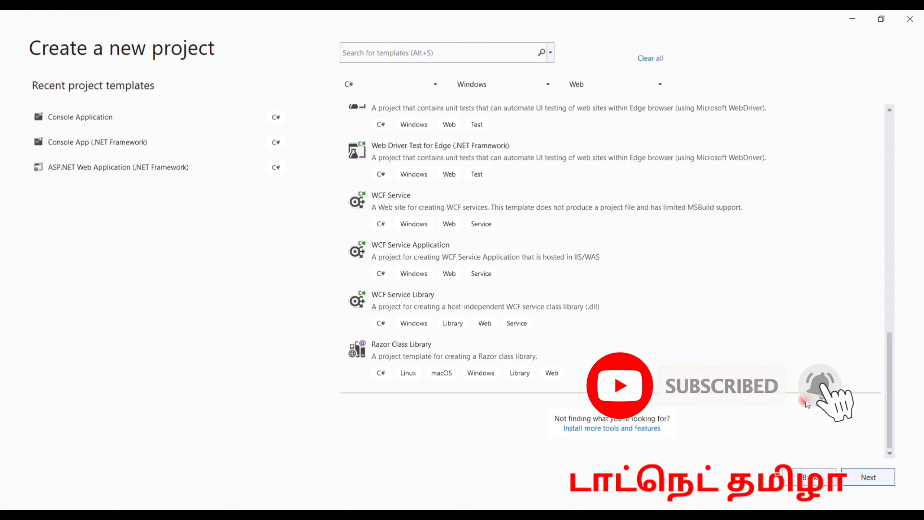
left_click(889, 317)
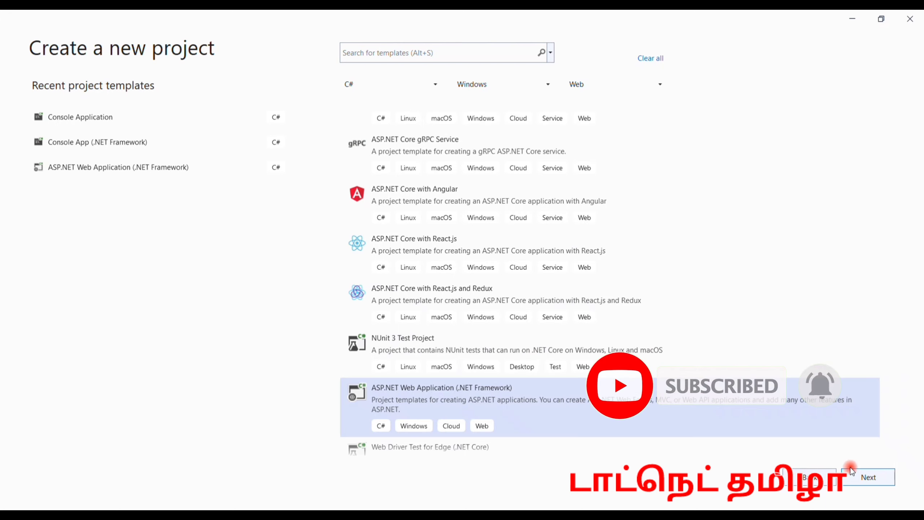
left_click(851, 477)
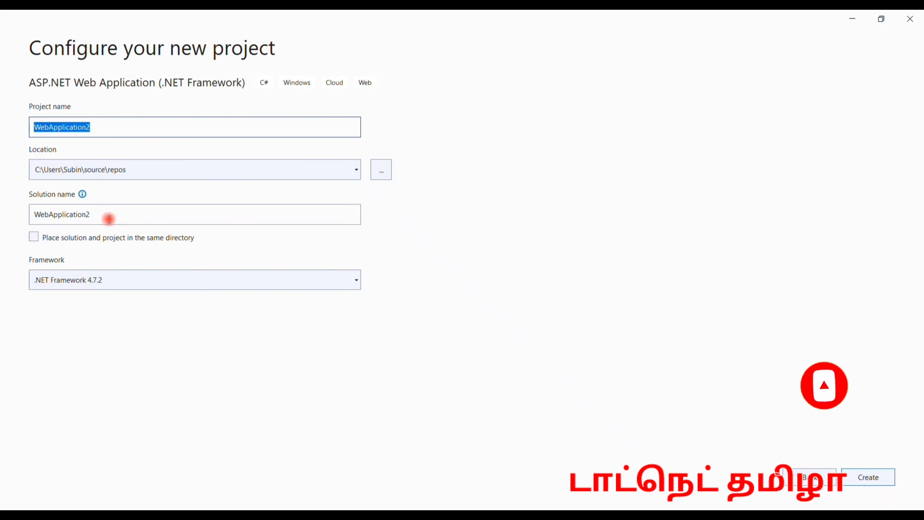
Set the new project's location to E:\VSProjects, copying the folder path from File Explorer.
left_click(79, 284)
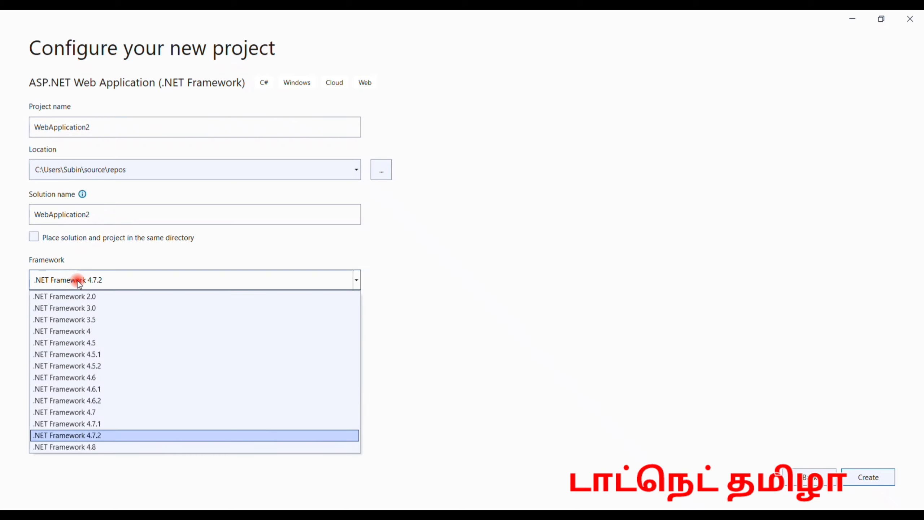
left_click(79, 284)
left_click(98, 215)
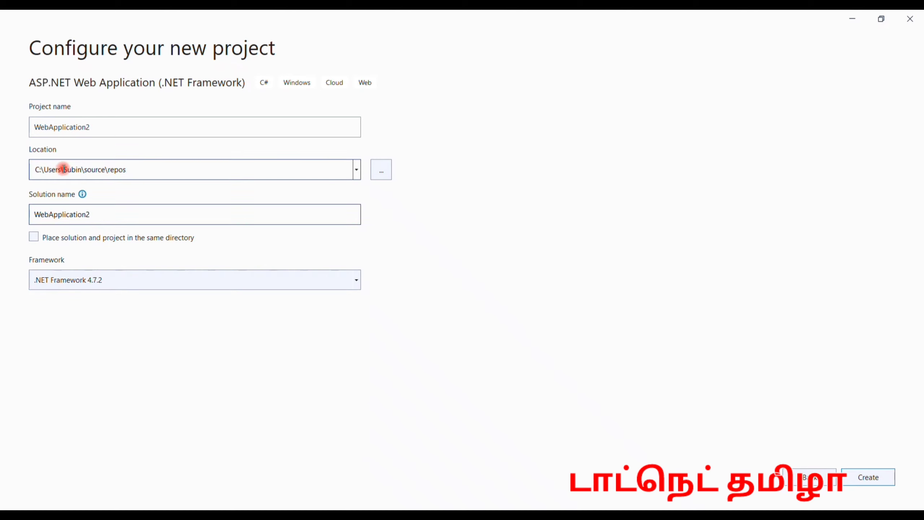
left_click(131, 168)
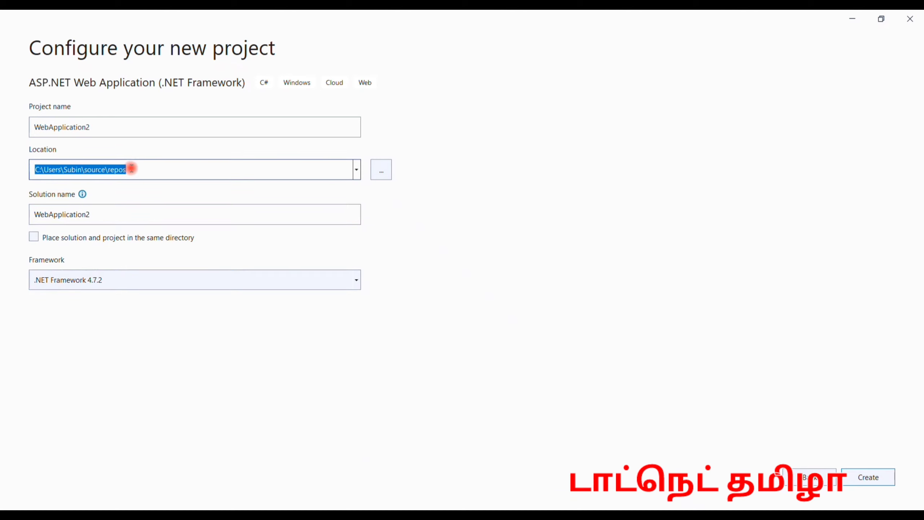
key("alt+Tab")
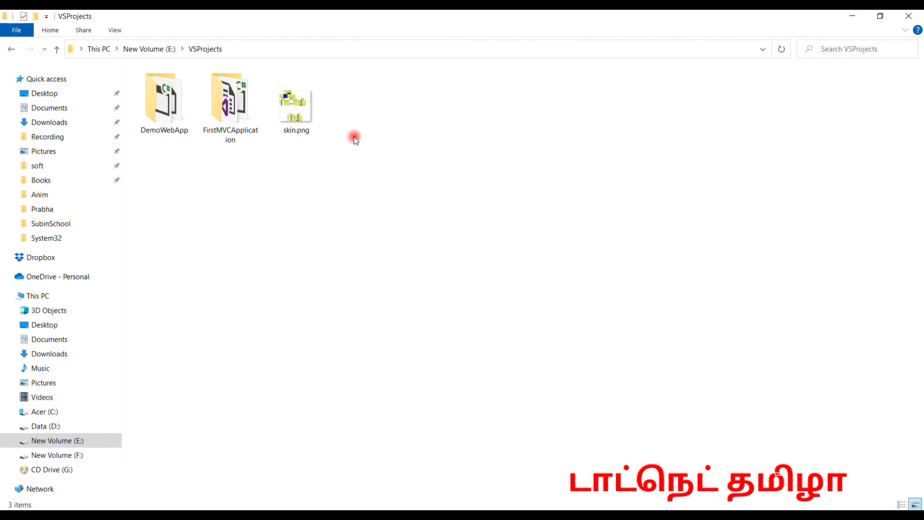
left_click(281, 44)
key("ctrl+c")
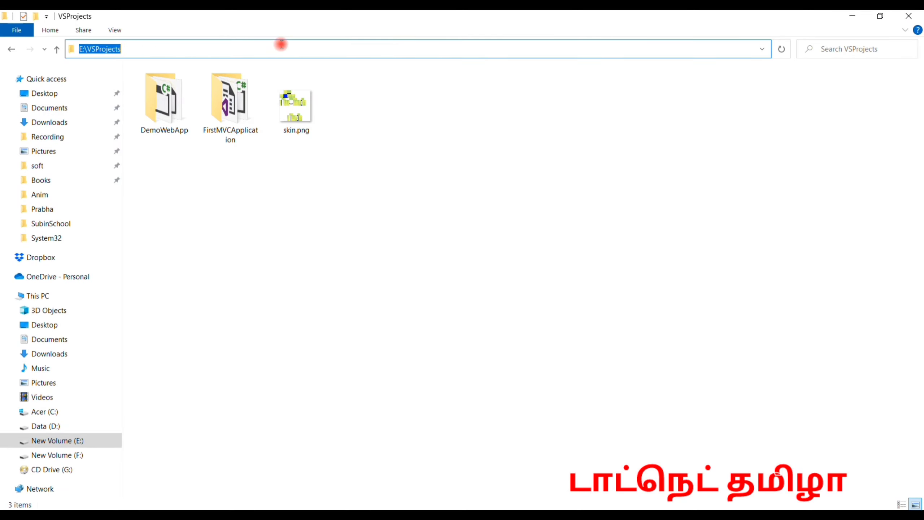
key("alt+Tab")
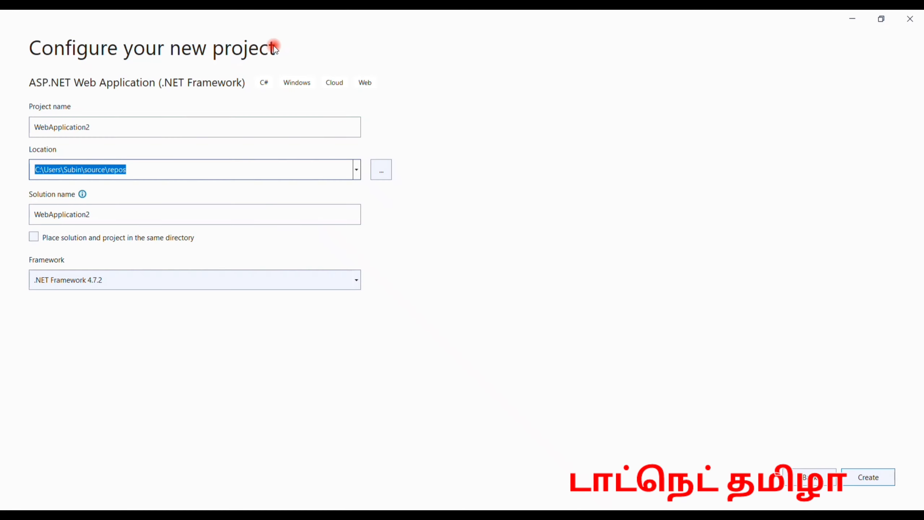
key("ctrl+v")
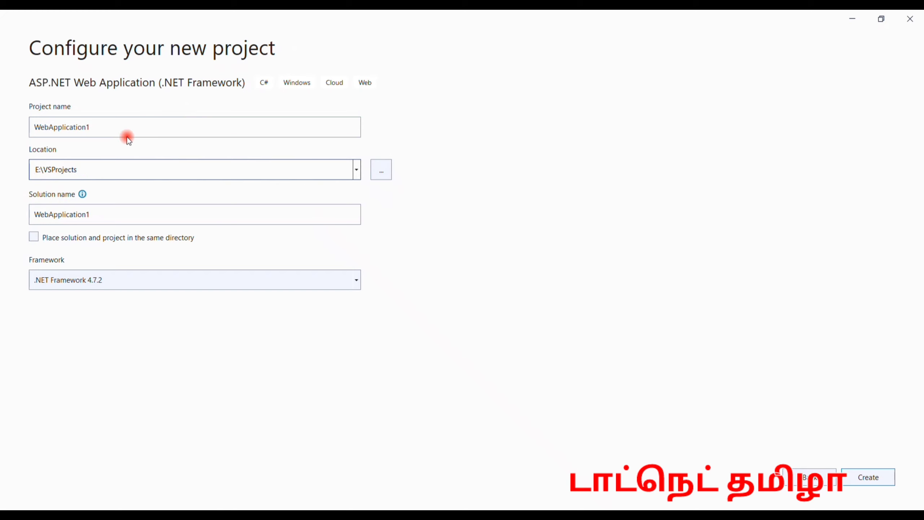
Name the project SimpleWebApp and create it with the MVC template.
double_click(57, 133)
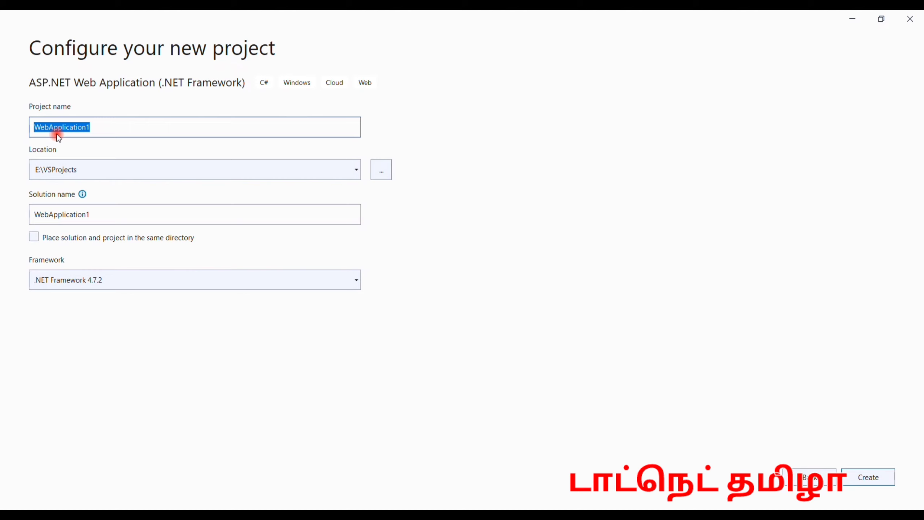
type("/asp")
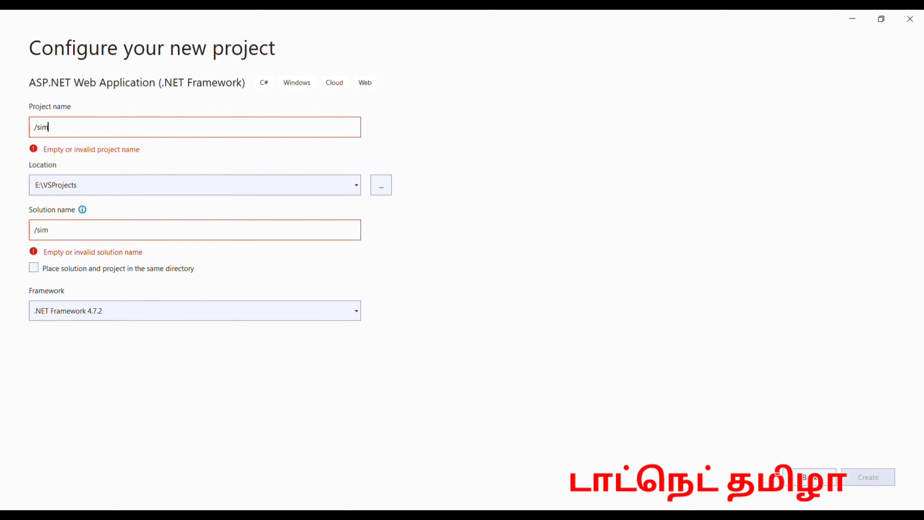
key("BackSpace")
key("BackSpace")
key("BackSpace")
key("BackSpace")
type("Sim")
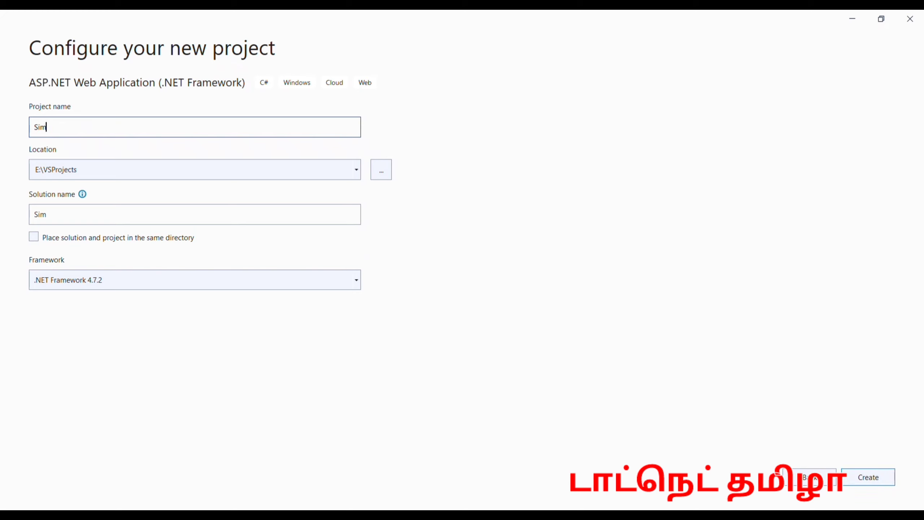
type("pleWebApp")
left_click(859, 479)
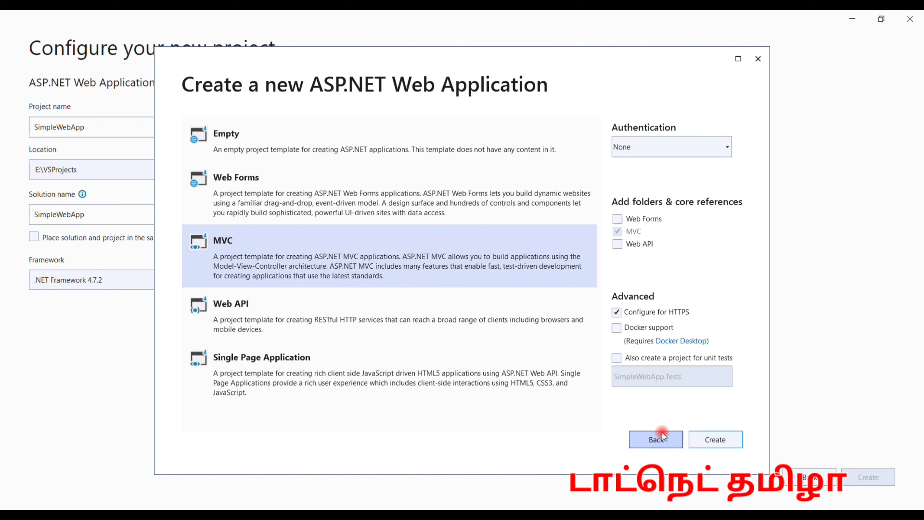
left_click(724, 439)
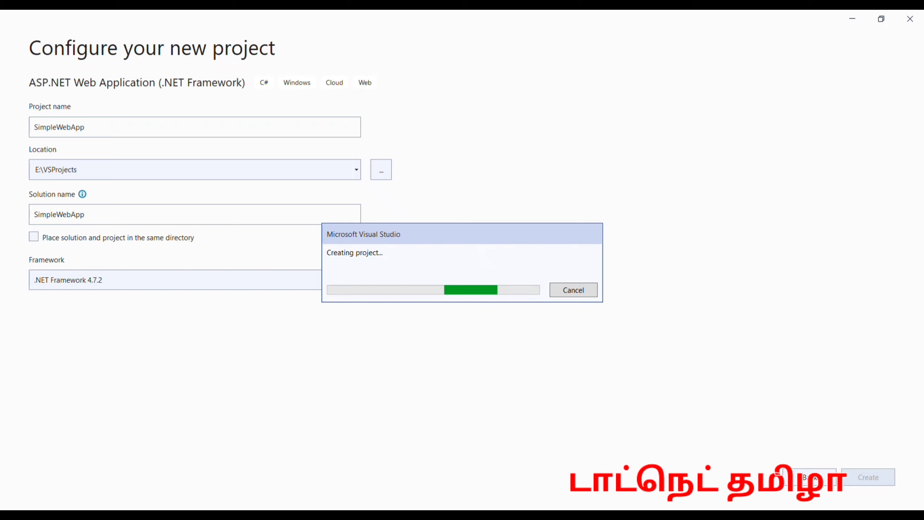
Search Windows for inetmgr, run Internet Information Services (IIS) Manager as administrator, and expand the local server node.
key("super")
type("inet")
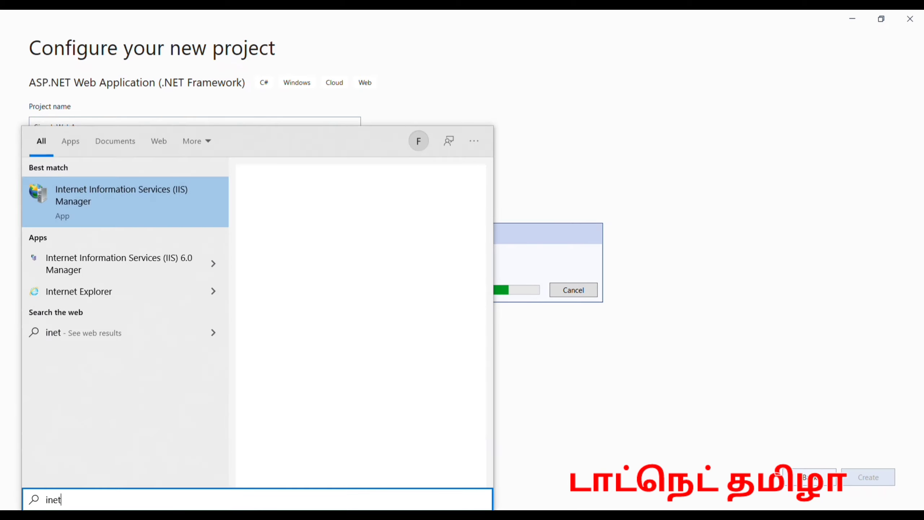
type("mgr")
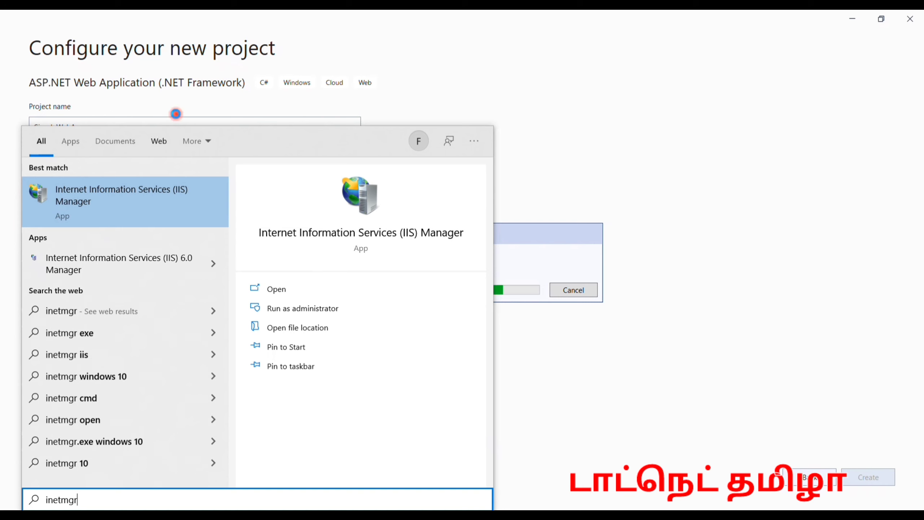
left_click(297, 313)
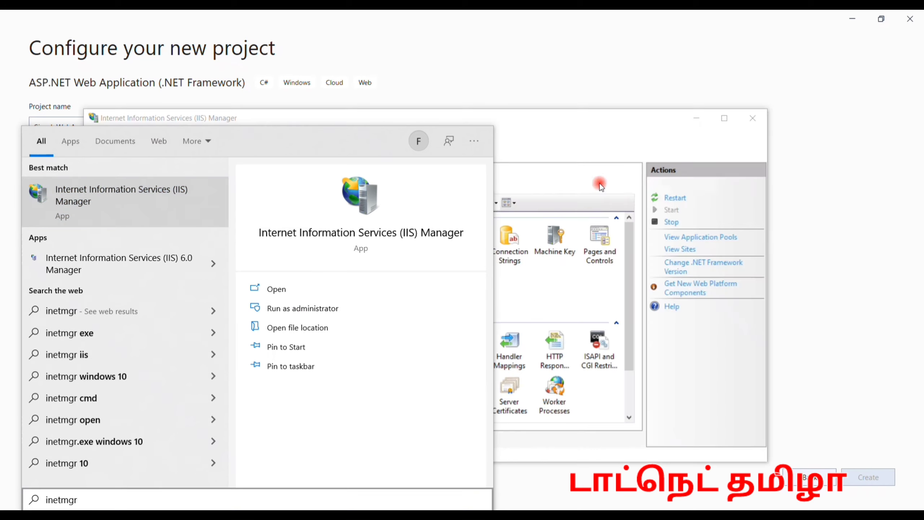
left_click(593, 119)
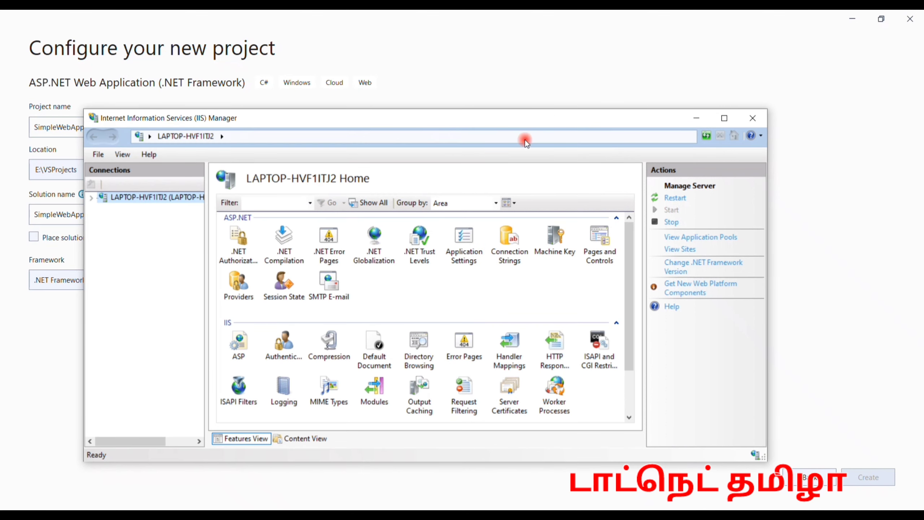
left_click(91, 199)
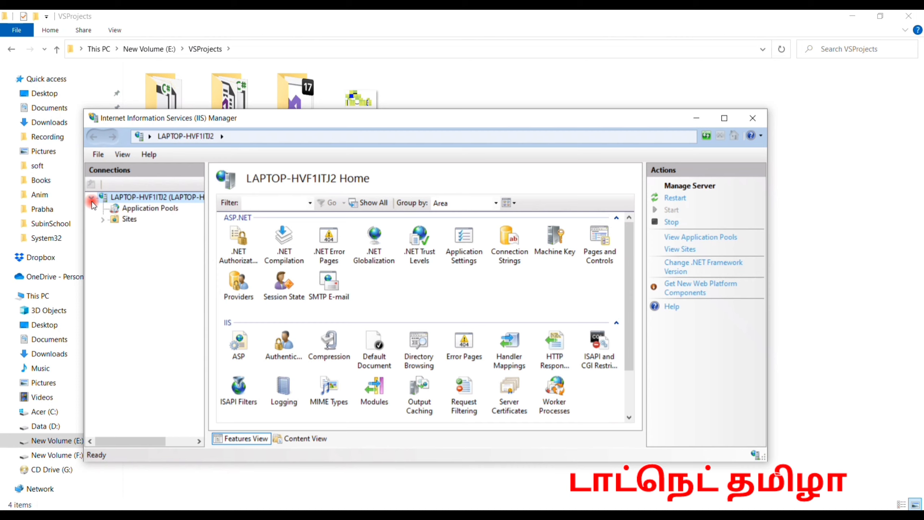
Examine the contents of the SimpleWebApp folder in File Explorer and return to Visual Studio.
left_click(507, 89)
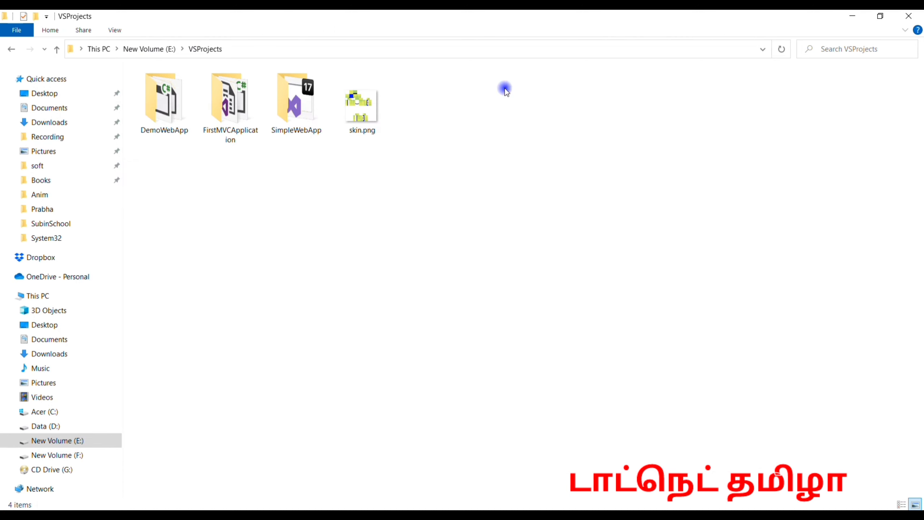
double_click(318, 94)
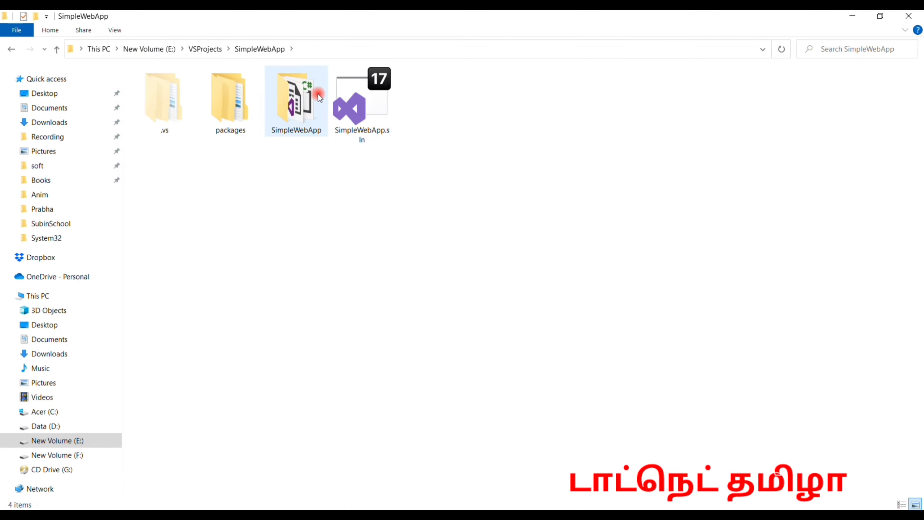
left_click(851, 19)
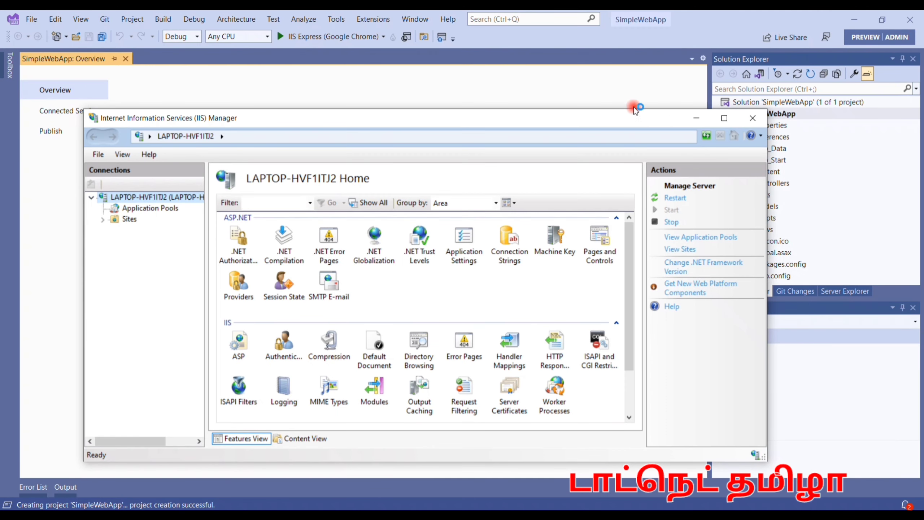
left_click(691, 117)
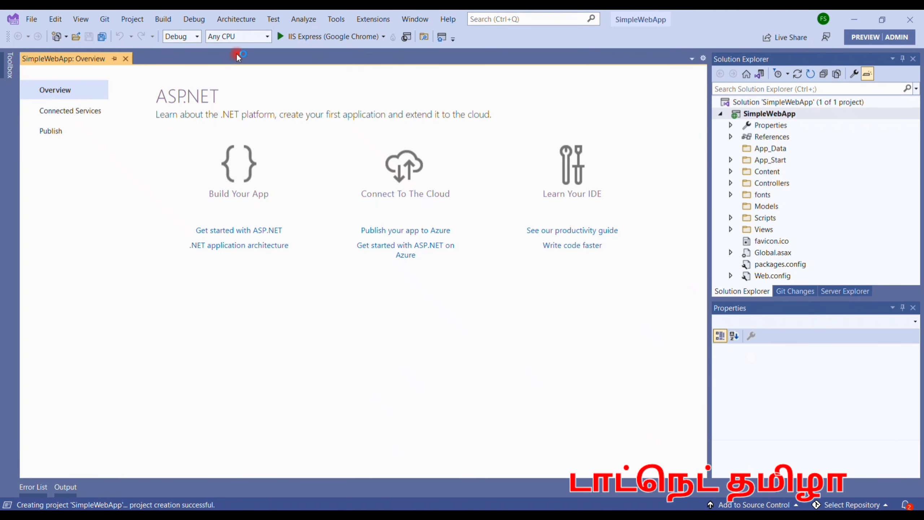
Run SimpleWebApp with IIS Express in Google Chrome and examine the site's full local address.
left_click(292, 36)
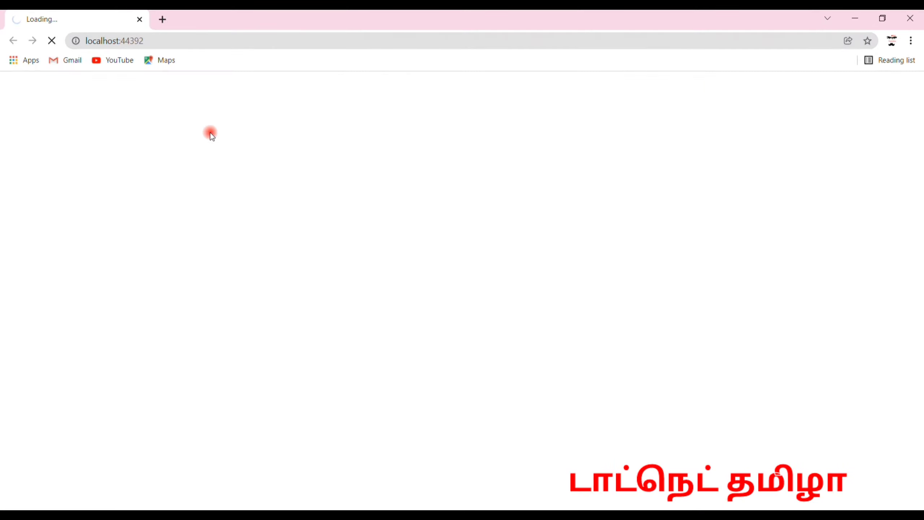
left_click(136, 40)
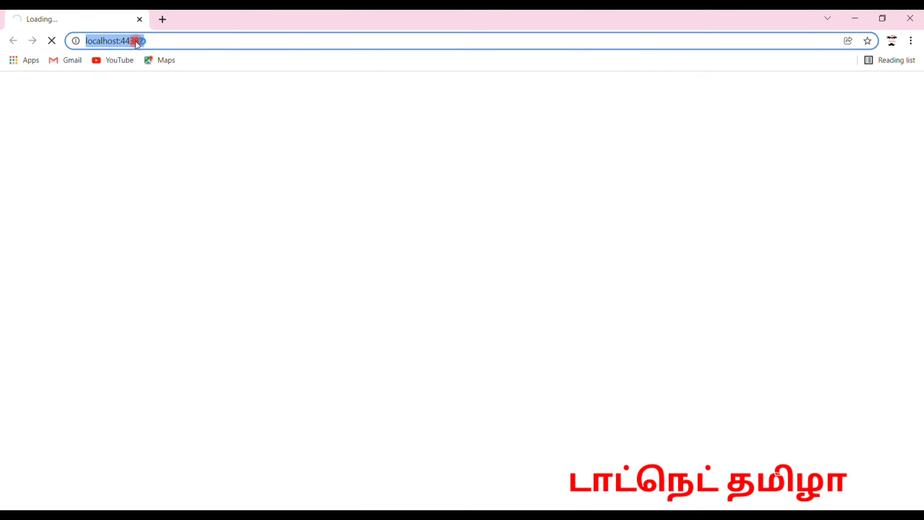
left_click(169, 41)
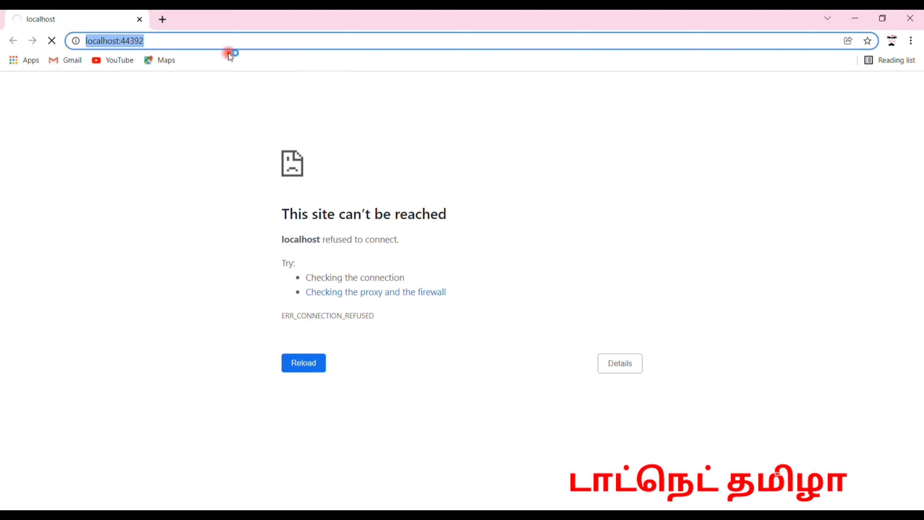
left_click(245, 42)
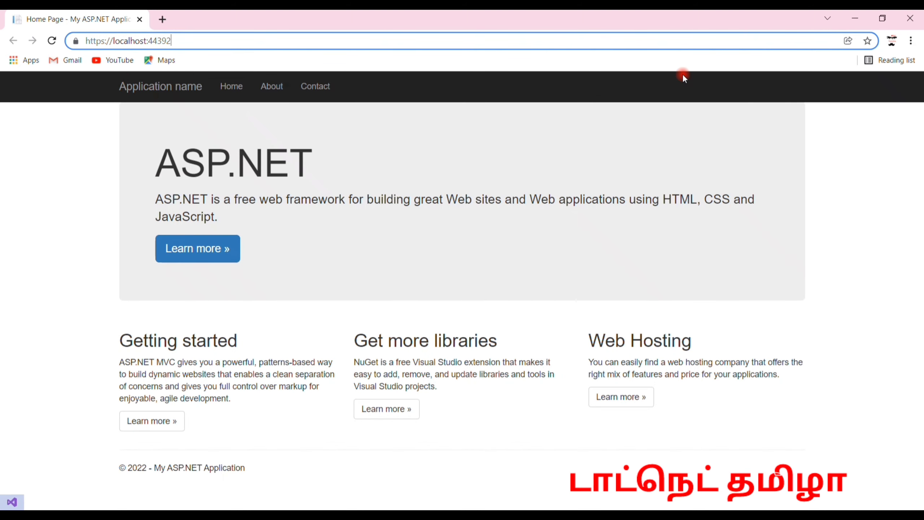
Return to Visual Studio and stop the SimpleWebApp debugging session.
left_click(862, 22)
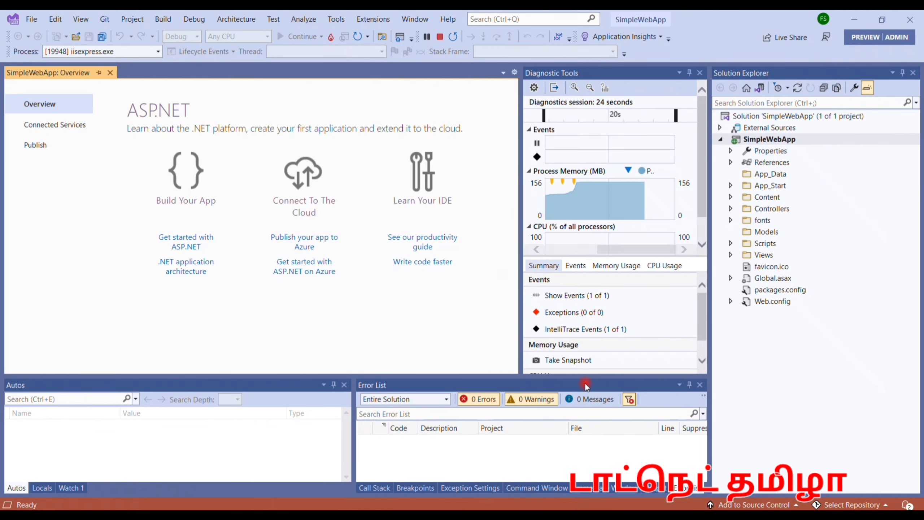
left_click(428, 37)
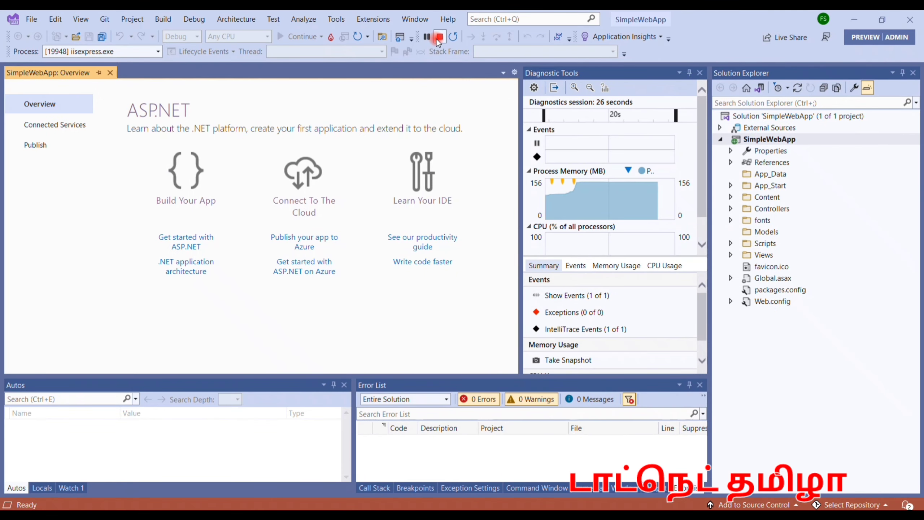
left_click(439, 37)
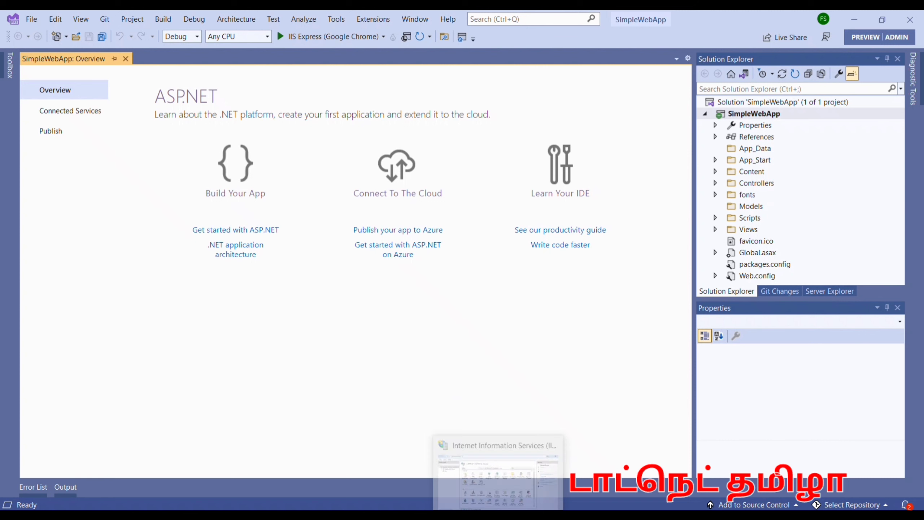
Switch to IIS Manager, expand the Sites node, and select Default Web Site.
left_click(500, 516)
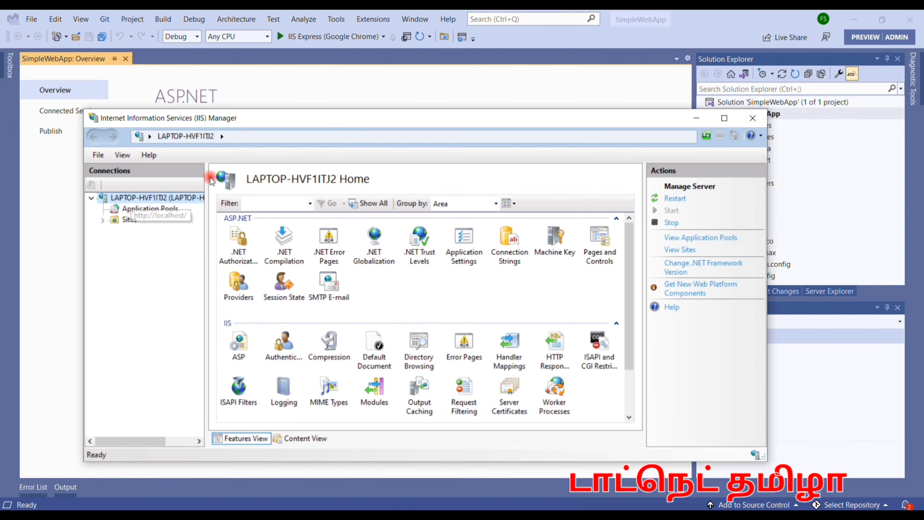
left_click(99, 220)
left_click(128, 230)
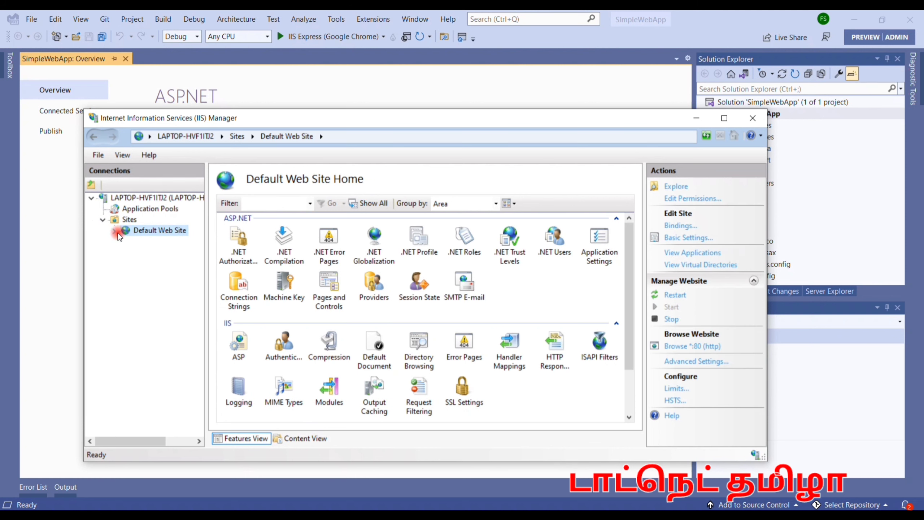
Expand Default Web Site and start adding an application to it with the alias SimpleMVCApp.
double_click(150, 233)
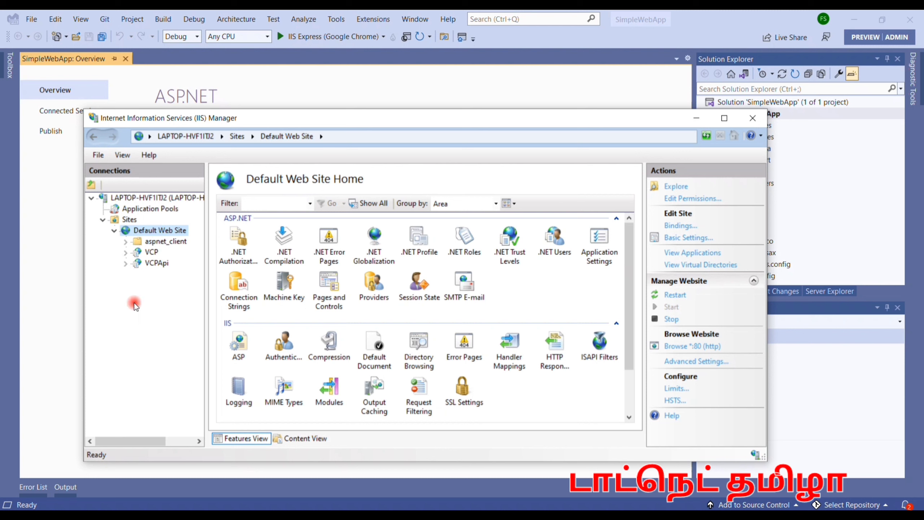
right_click(153, 233)
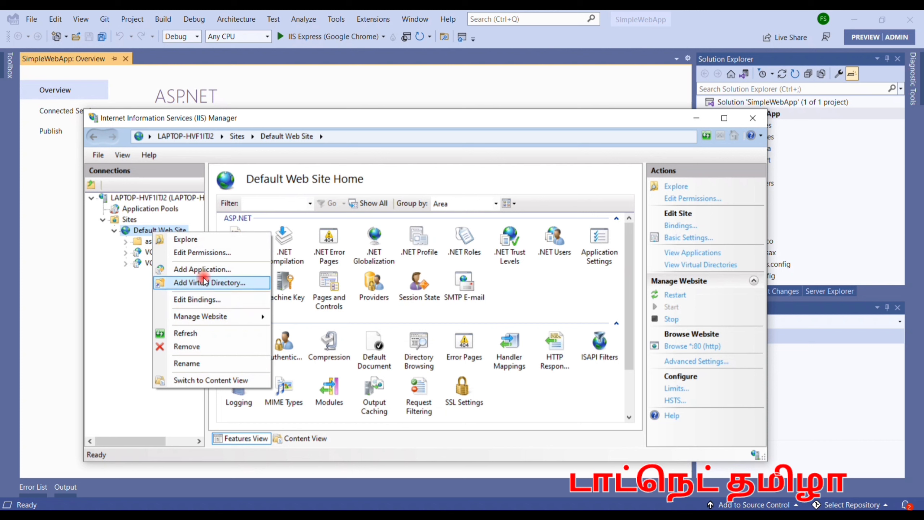
left_click(220, 270)
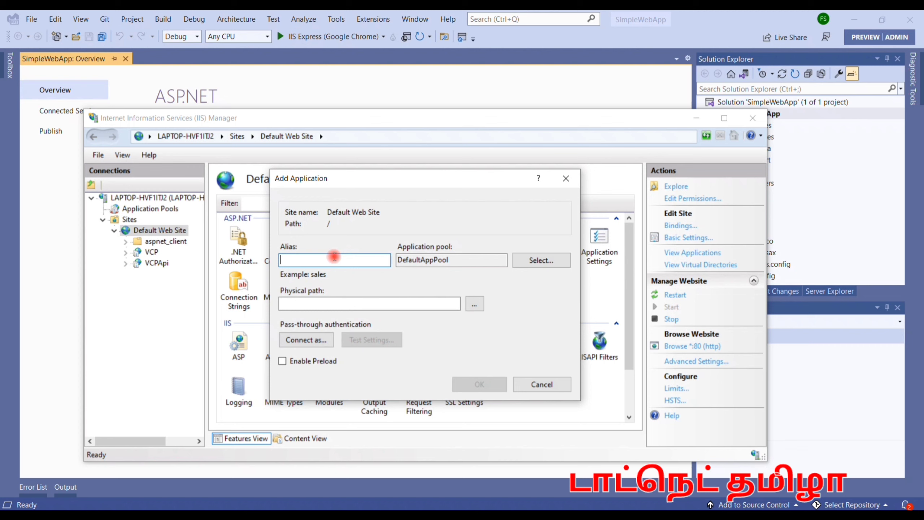
type("SimpleMVCApp")
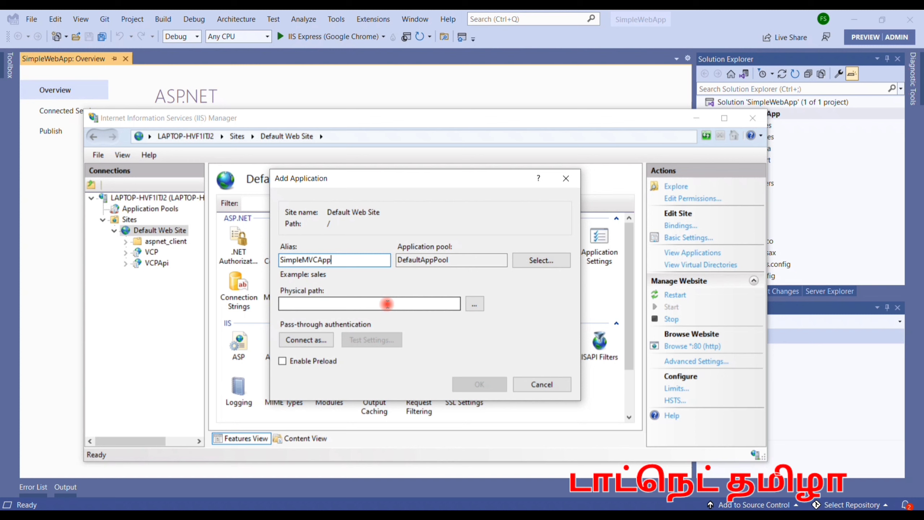
Copy the inner SimpleWebApp folder's path from File Explorer, set E:\VSProjects\SimpleWebApp\SimpleWebApp as the application's physical path, and create the application.
left_click(375, 306)
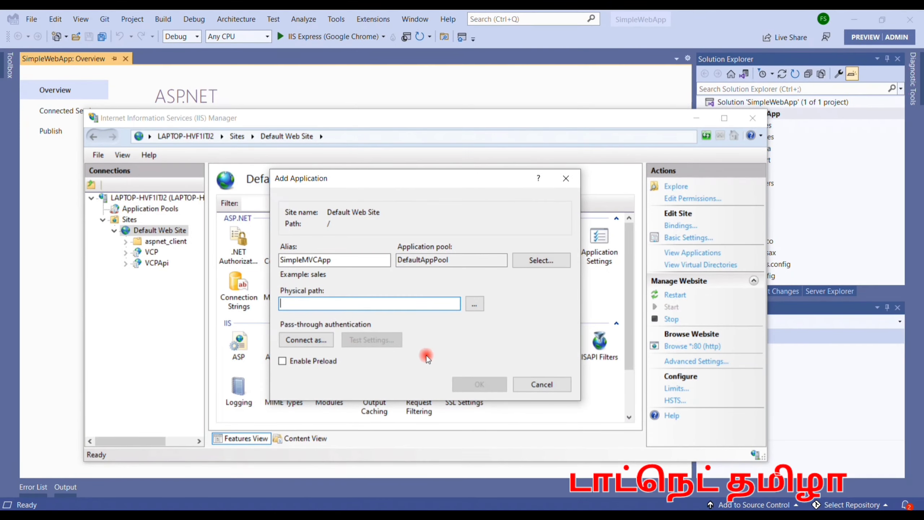
left_click(145, 515)
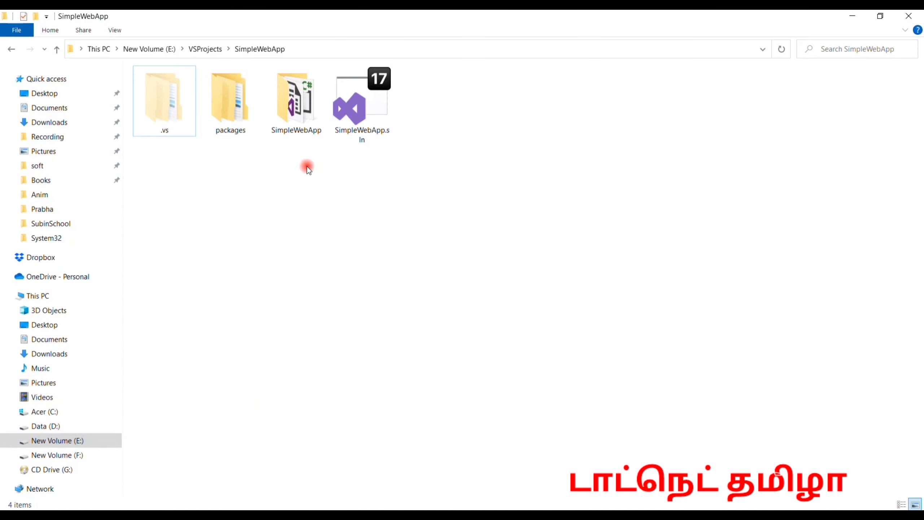
left_click(296, 52)
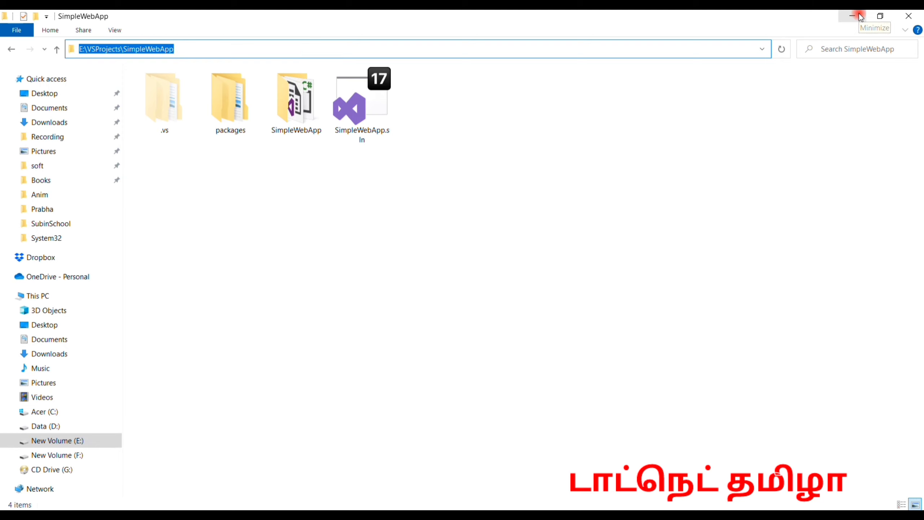
double_click(301, 113)
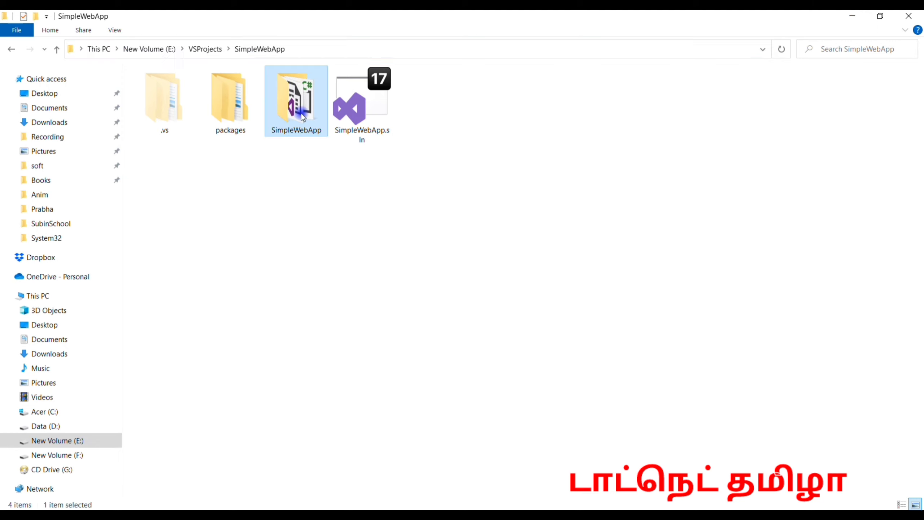
left_click(408, 49)
key("ctrl+c")
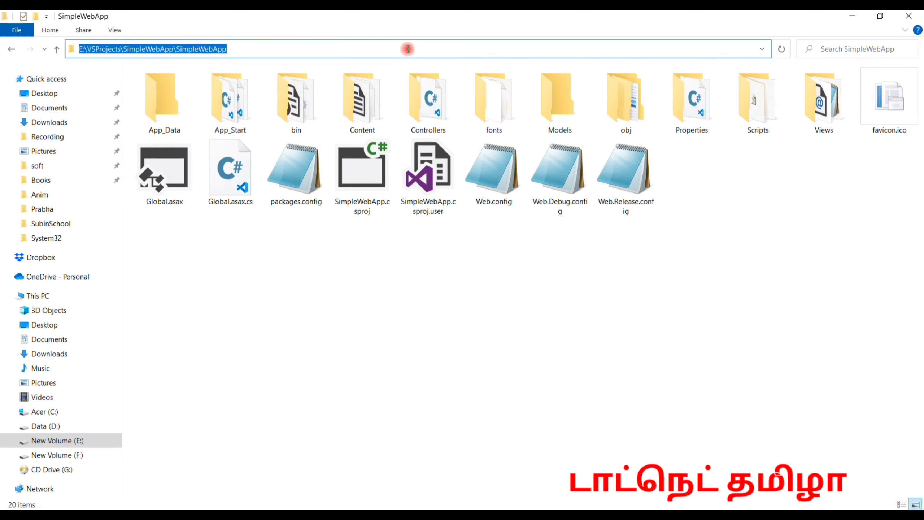
left_click(852, 15)
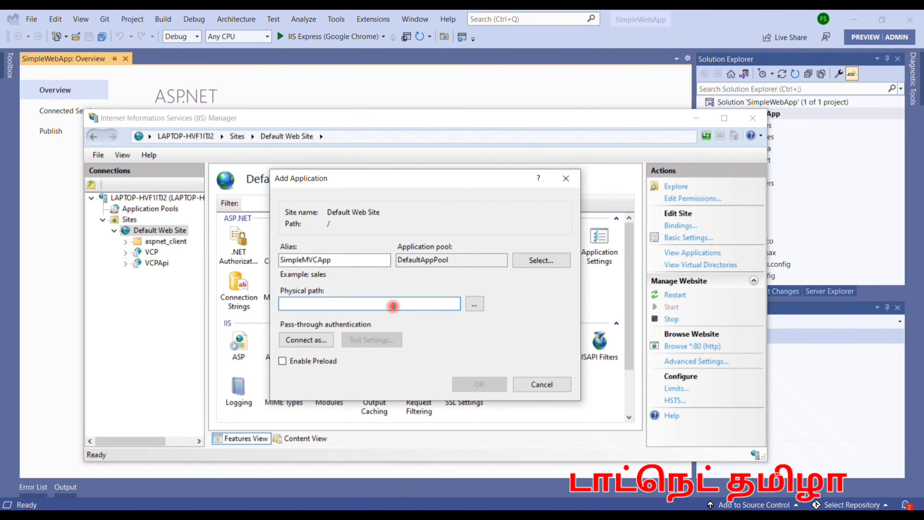
key("ctrl+v")
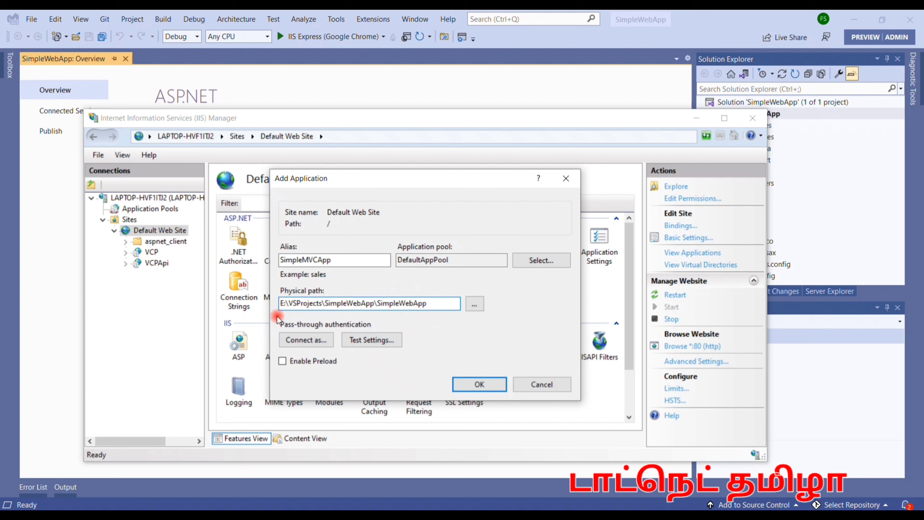
left_click(469, 384)
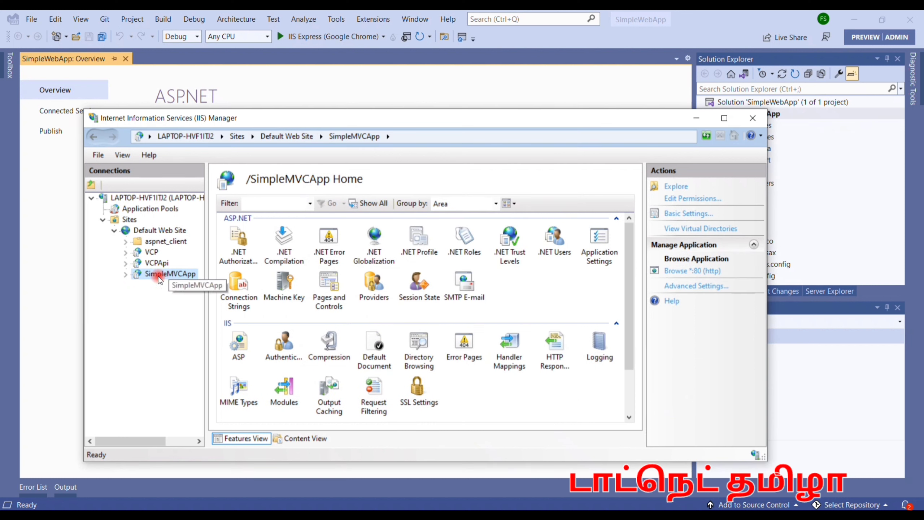
Expand SimpleMVCApp under Default Web Site and browse it in Google Chrome to examine its home page and local address.
left_click(129, 275)
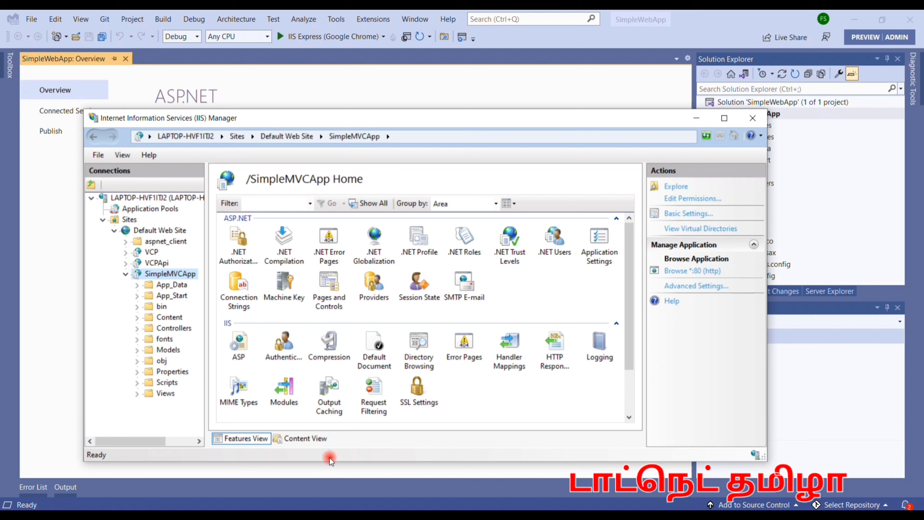
right_click(165, 276)
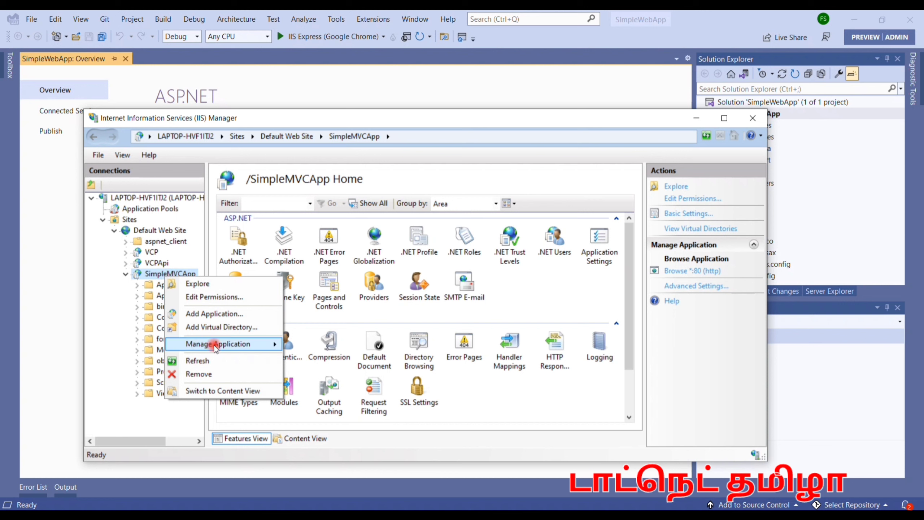
mouse_move(216, 348)
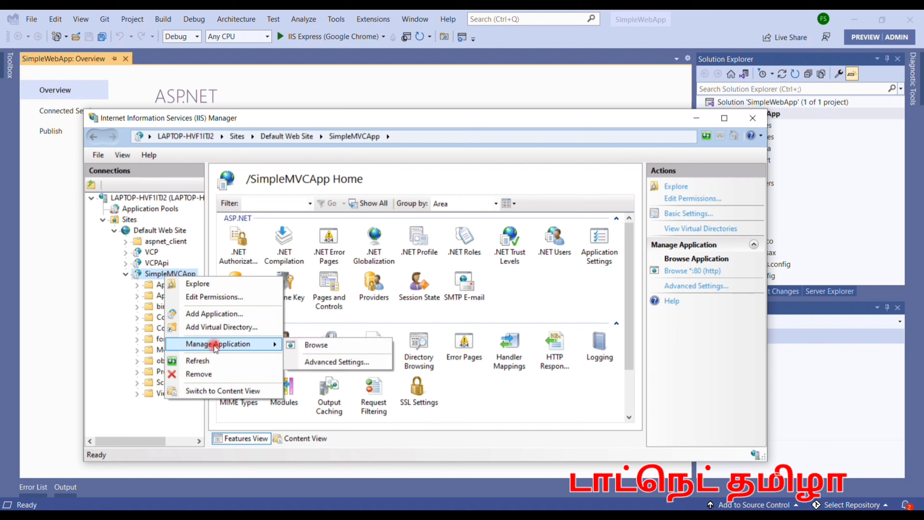
left_click(315, 348)
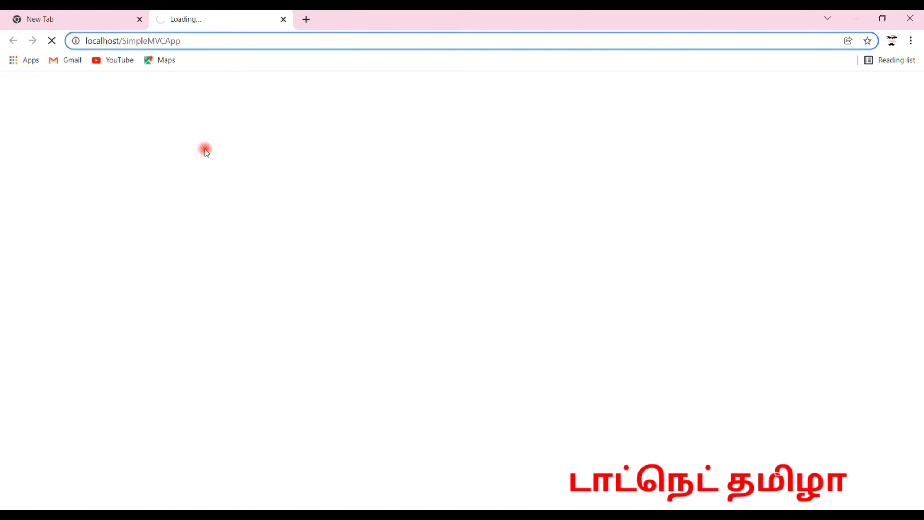
left_click(92, 15)
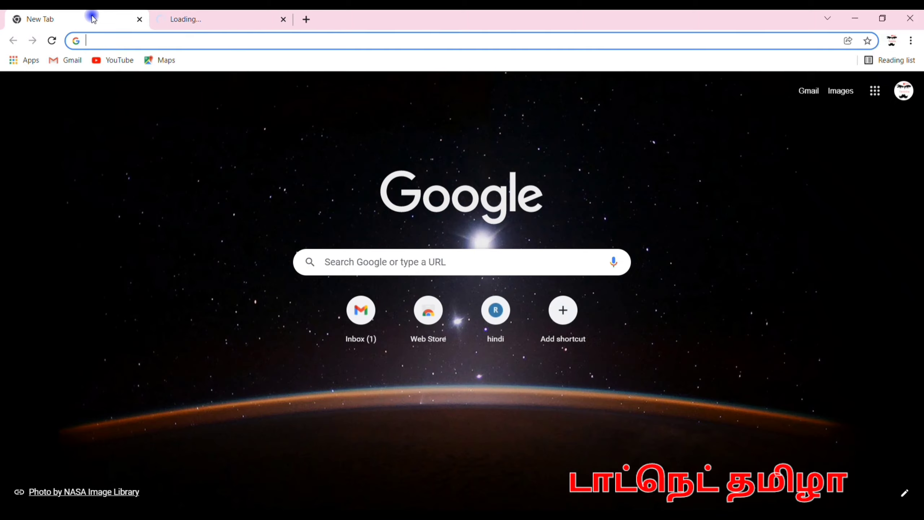
left_click(203, 16)
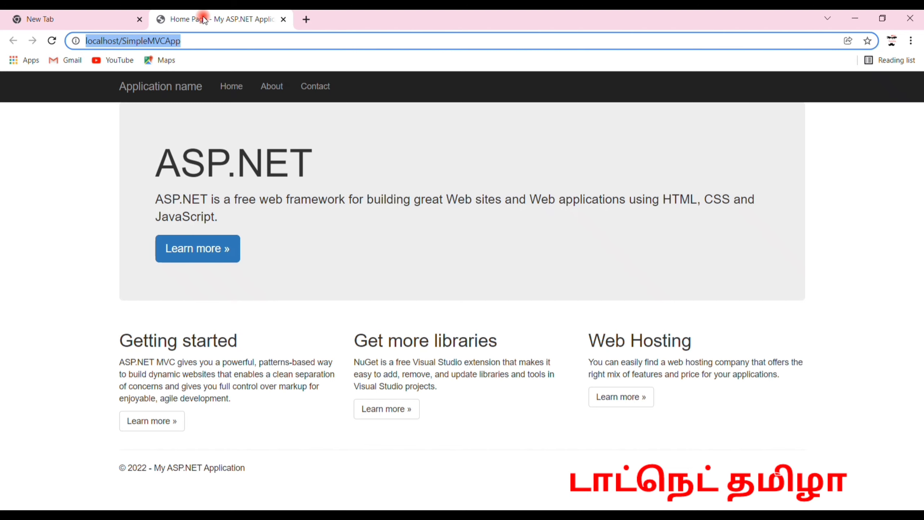
left_click(205, 36)
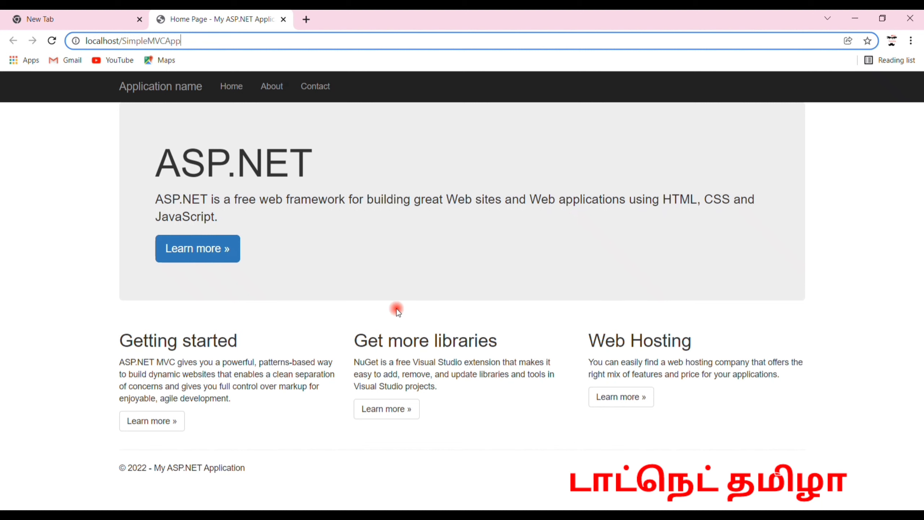
Switch from Google Chrome back to IIS Manager.
key("alt+Tab")
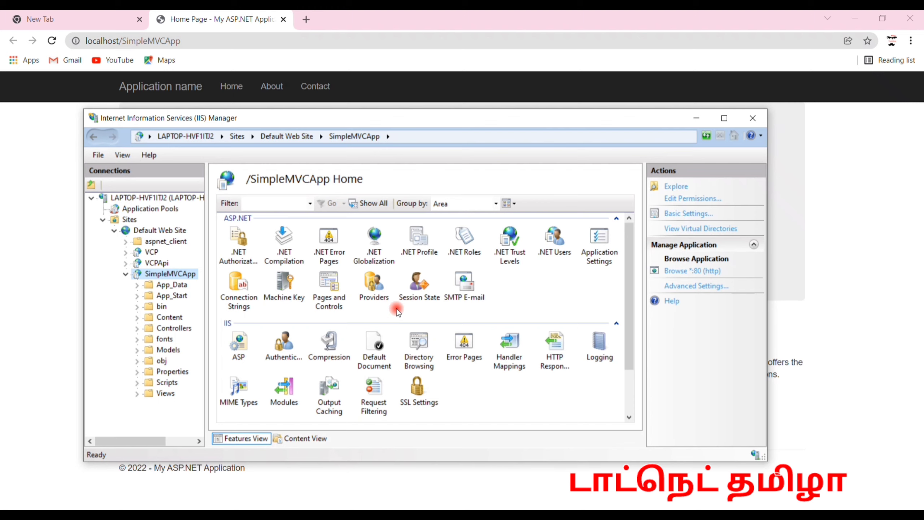
left_click(541, 503)
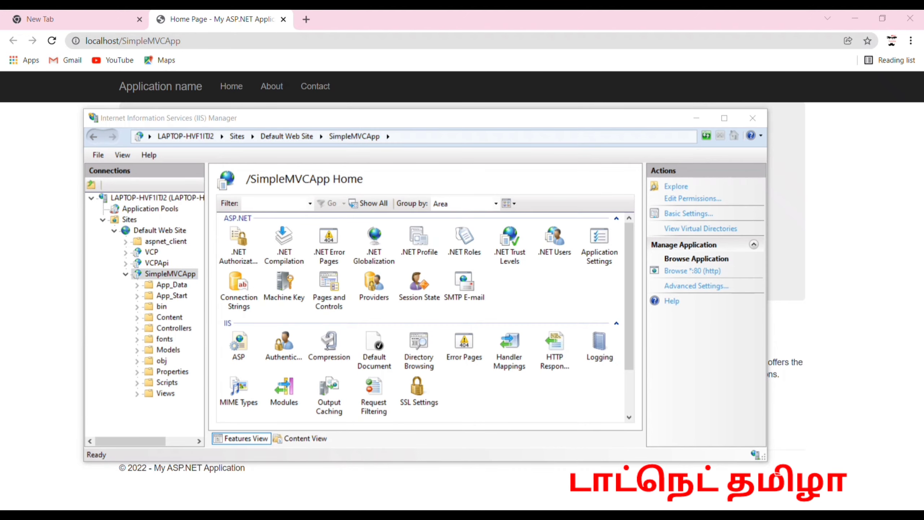